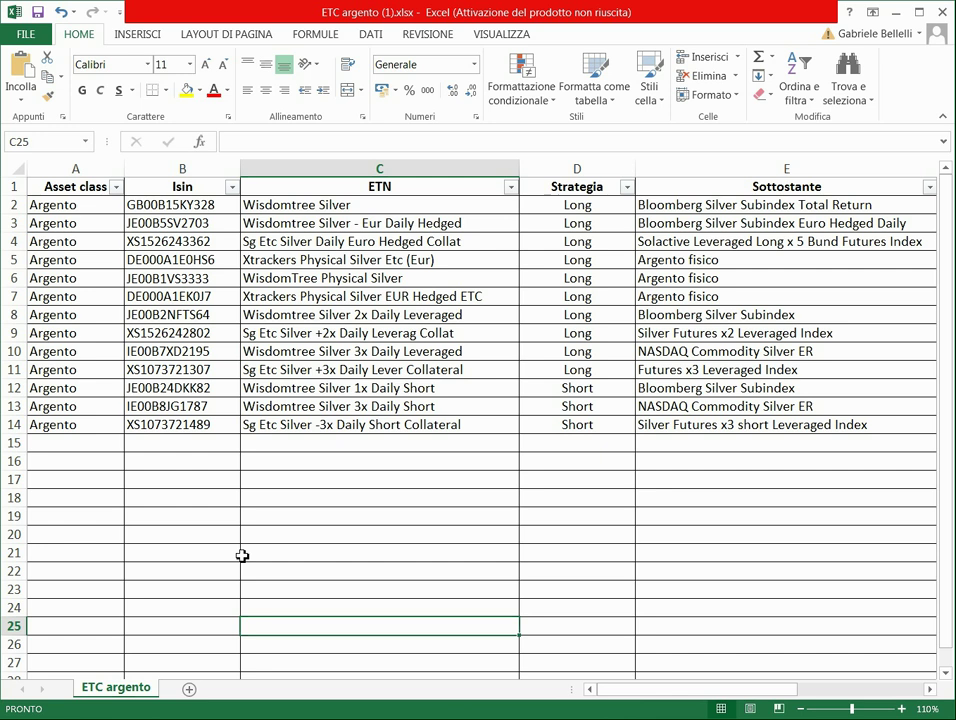
Step: Examine the Strategia column, comparing the block of Long products with the block of Short ones
{"action": "left_click_drag", "start_coordinate": [600, 201], "coordinate": [592, 424]}
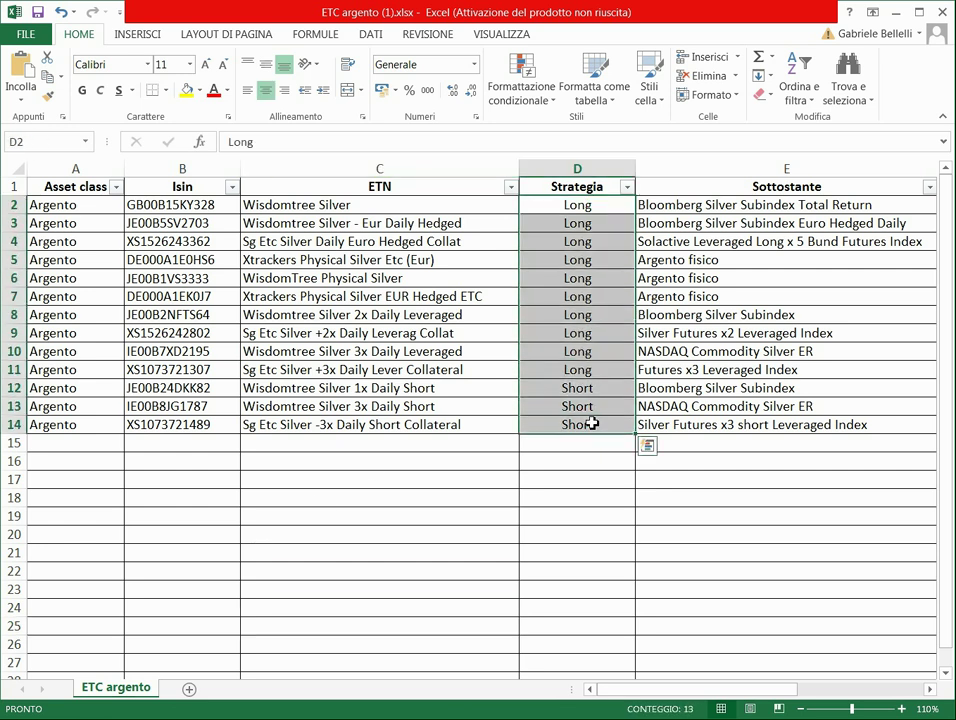
{"action": "left_click_drag", "start_coordinate": [576, 204], "coordinate": [580, 366]}
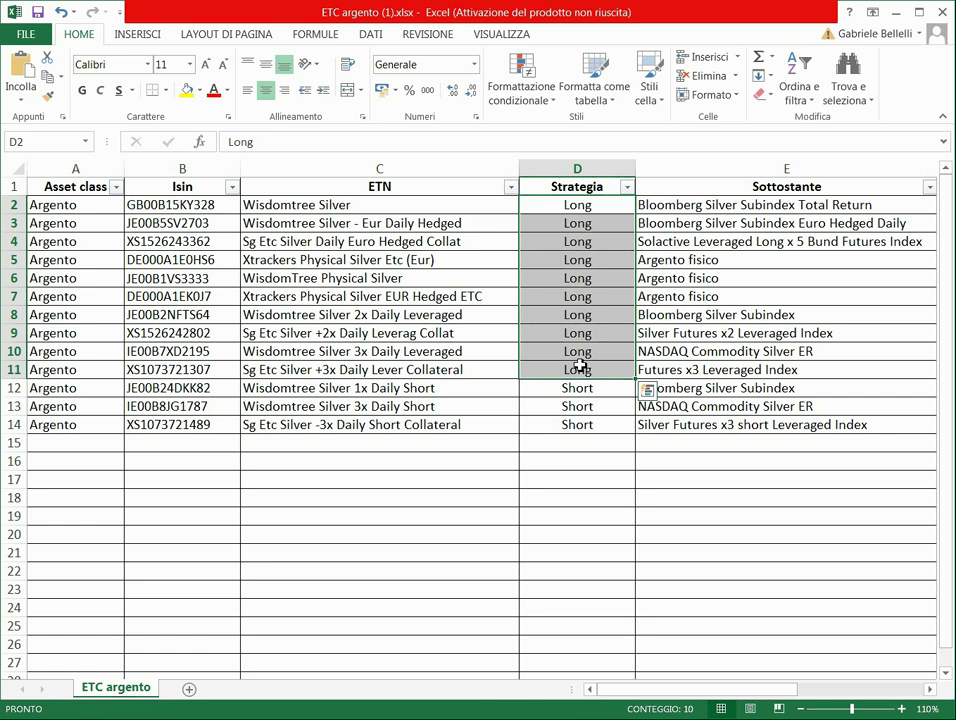
{"action": "left_click_drag", "start_coordinate": [580, 388], "coordinate": [588, 425]}
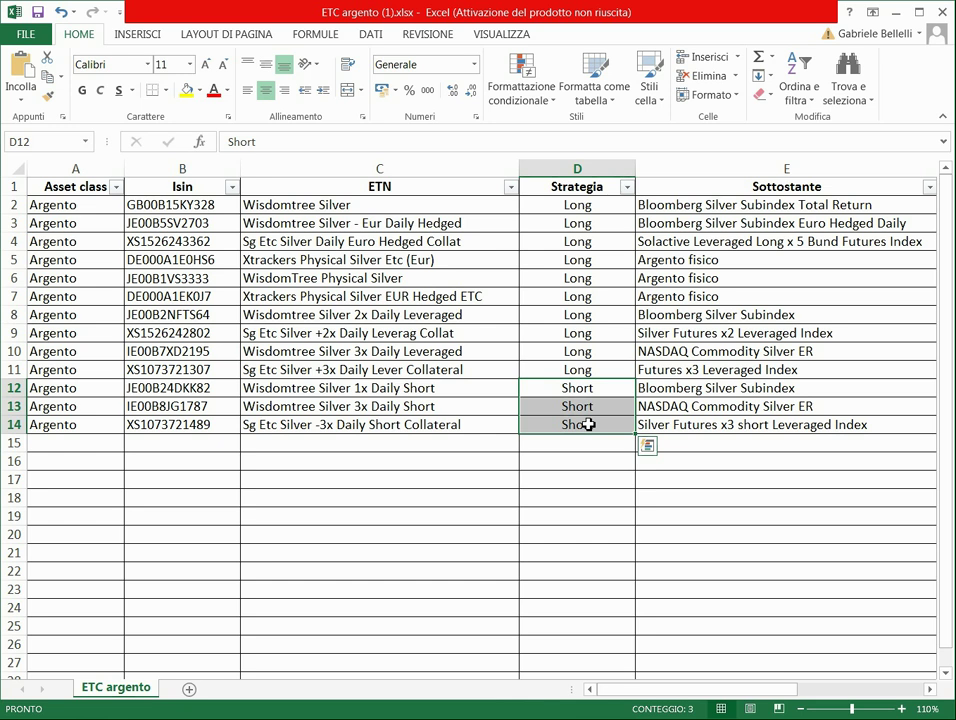
{"action": "key", "text": "Right"}
{"action": "key", "text": "Right"}
{"action": "key", "text": "Right"}
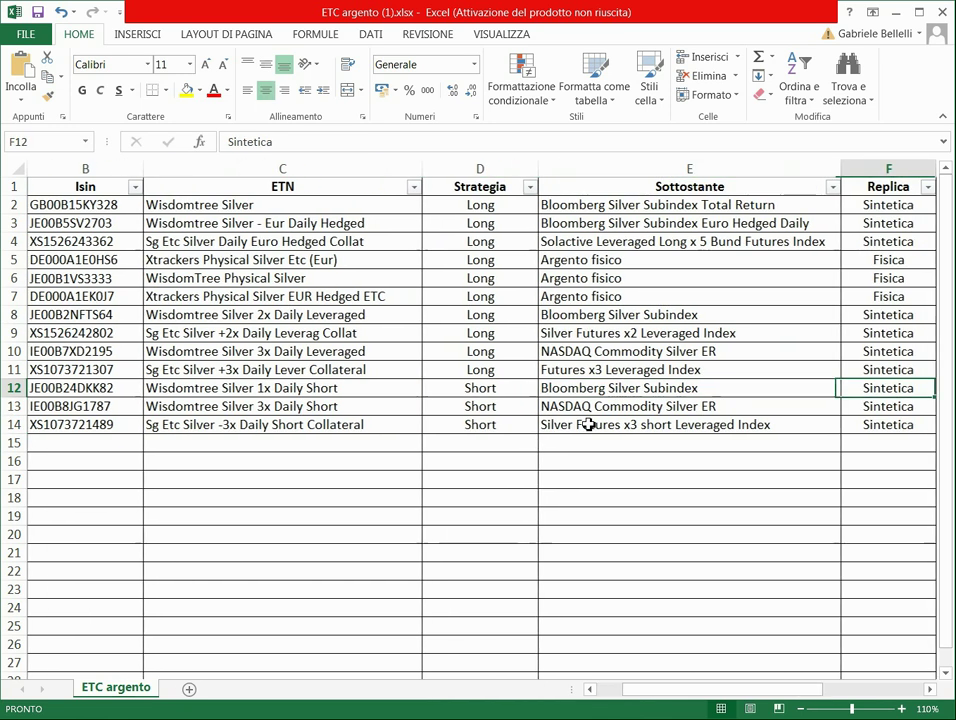
Step: Examine the Sottostante, Replica and Effetto Contango columns, comparing the Argento fisico rows with the index-based rows above and below them
{"action": "left_click_drag", "start_coordinate": [310, 206], "coordinate": [598, 426]}
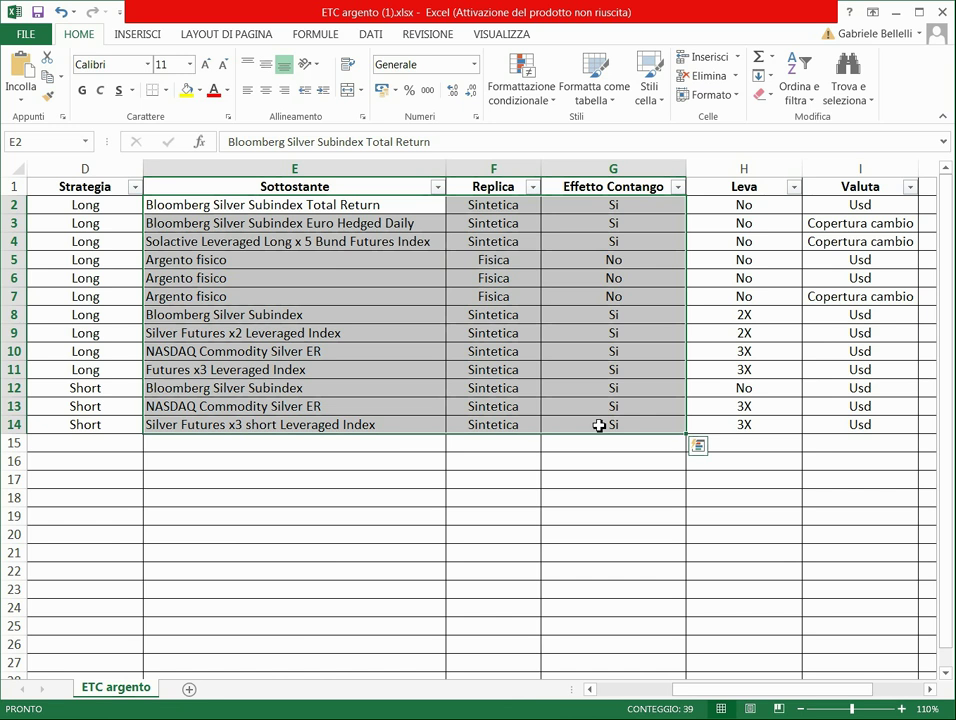
{"action": "left_click", "coordinate": [205, 259]}
{"action": "left_click_drag", "start_coordinate": [207, 259], "coordinate": [370, 294]}
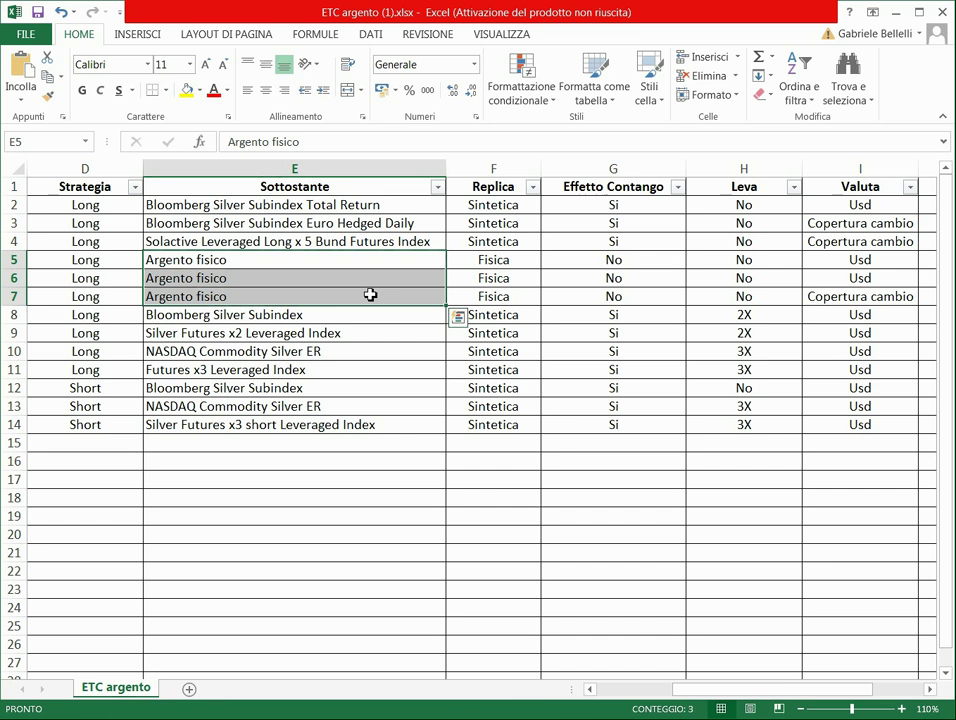
{"action": "left_click", "coordinate": [463, 260]}
{"action": "left_click", "coordinate": [413, 257]}
{"action": "left_click_drag", "start_coordinate": [467, 283], "coordinate": [624, 296]}
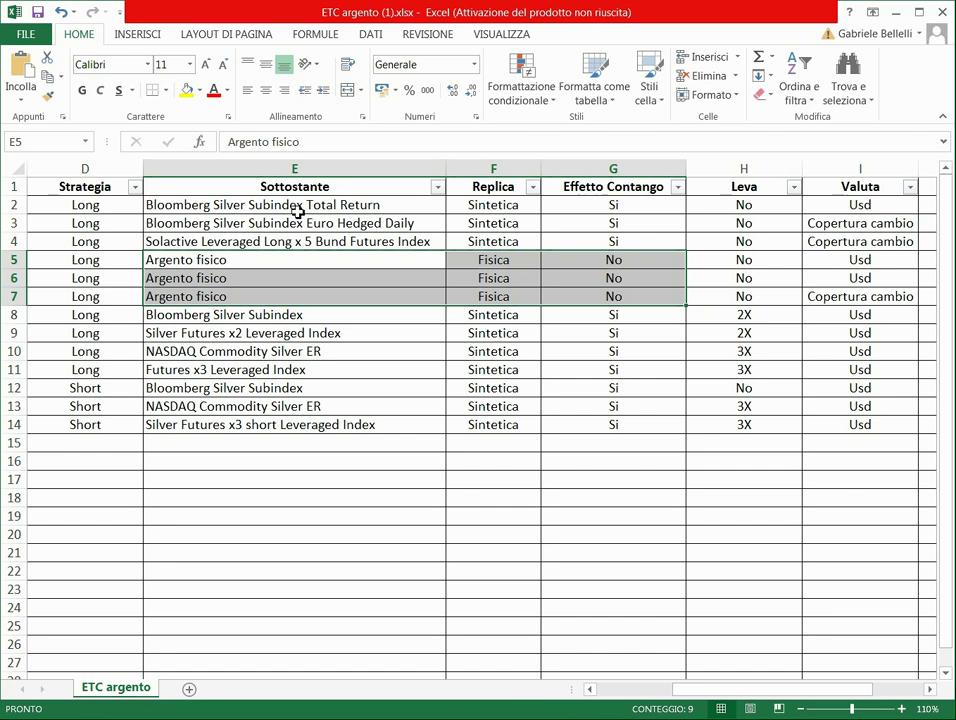
{"action": "left_click_drag", "start_coordinate": [292, 207], "coordinate": [430, 225]}
{"action": "left_click_drag", "start_coordinate": [490, 232], "coordinate": [585, 240]}
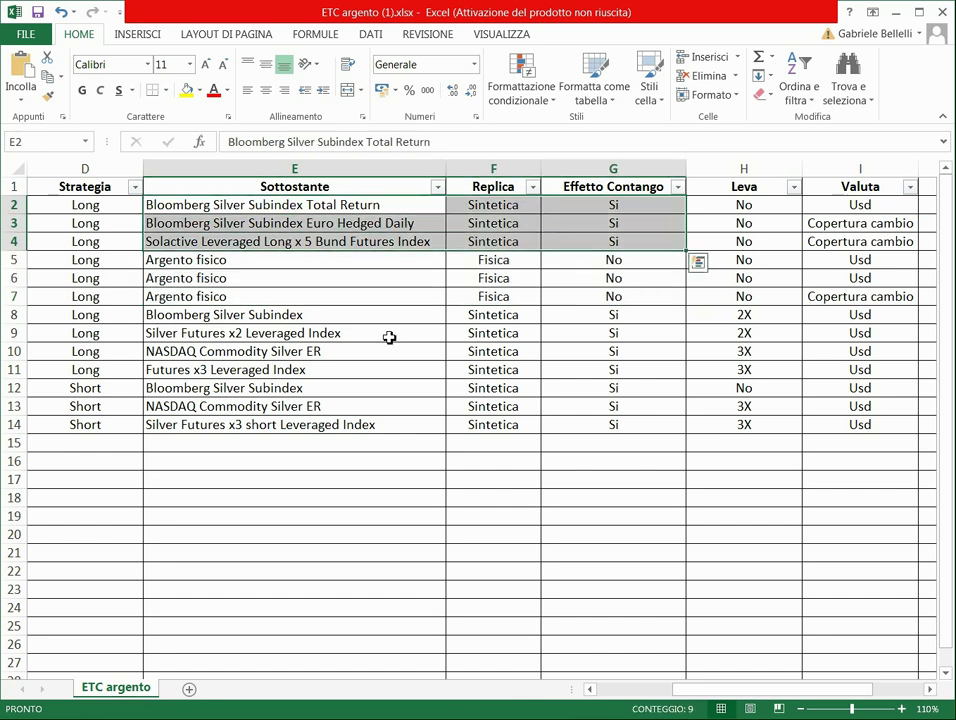
{"action": "left_click", "coordinate": [270, 314]}
{"action": "left_click_drag", "start_coordinate": [474, 369], "coordinate": [610, 420]}
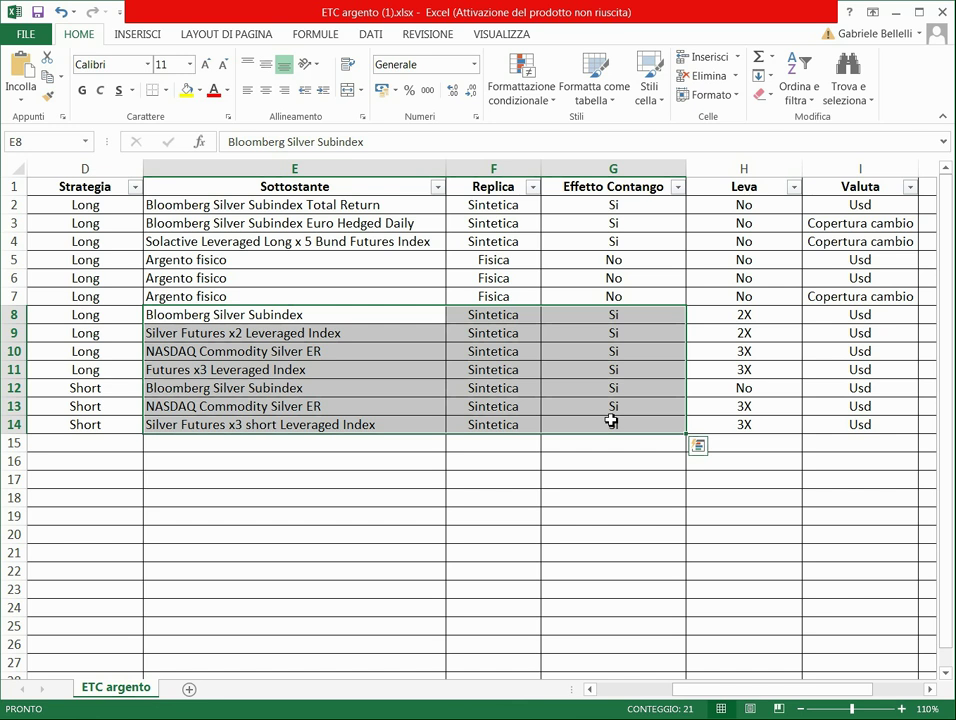
Step: Review the Leva column for unleveraged and leveraged products, and the Valuta column for Usd and Copertura cambio entries
{"action": "left_click_drag", "start_coordinate": [764, 204], "coordinate": [762, 295]}
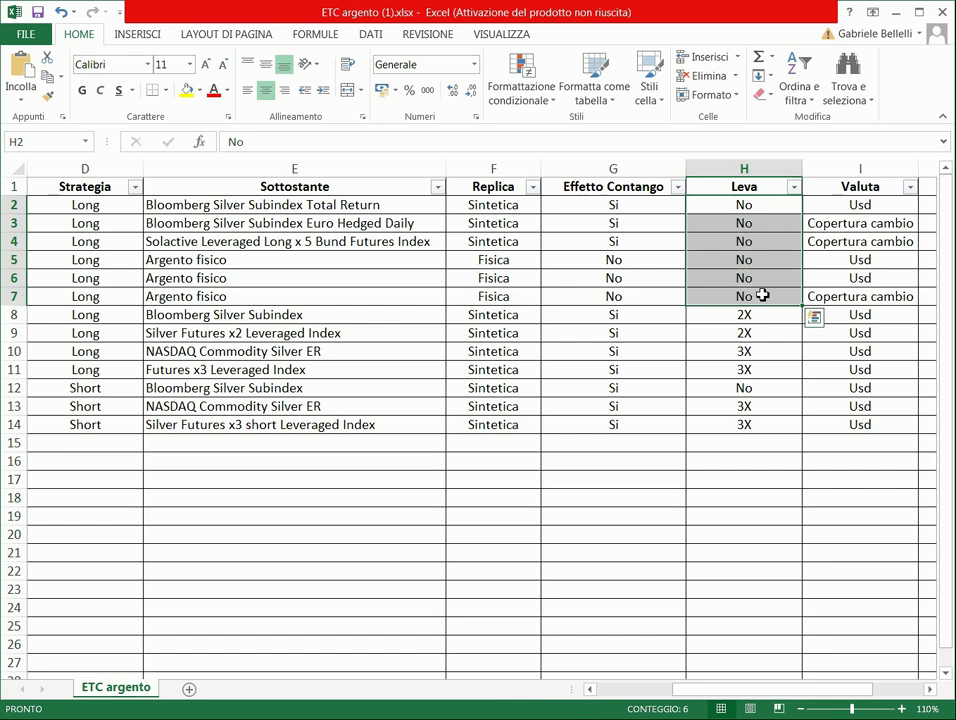
{"action": "left_click_drag", "start_coordinate": [755, 312], "coordinate": [766, 364]}
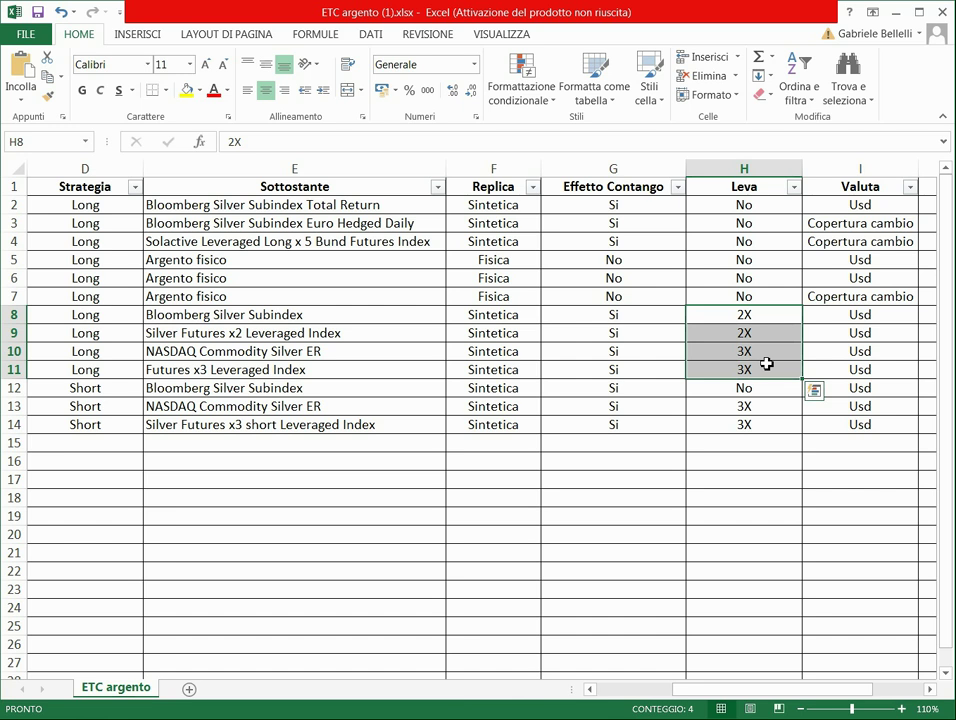
{"action": "left_click_drag", "start_coordinate": [886, 205], "coordinate": [888, 440]}
{"action": "left_click_drag", "start_coordinate": [847, 222], "coordinate": [848, 241]}
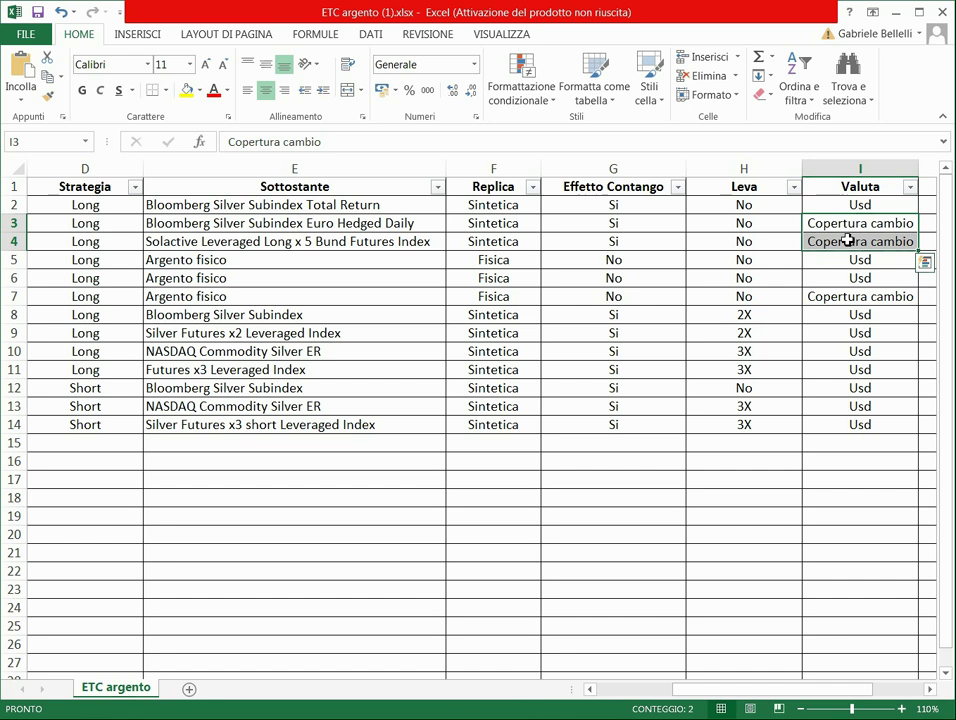
{"action": "left_click_drag", "start_coordinate": [860, 265], "coordinate": [868, 417]}
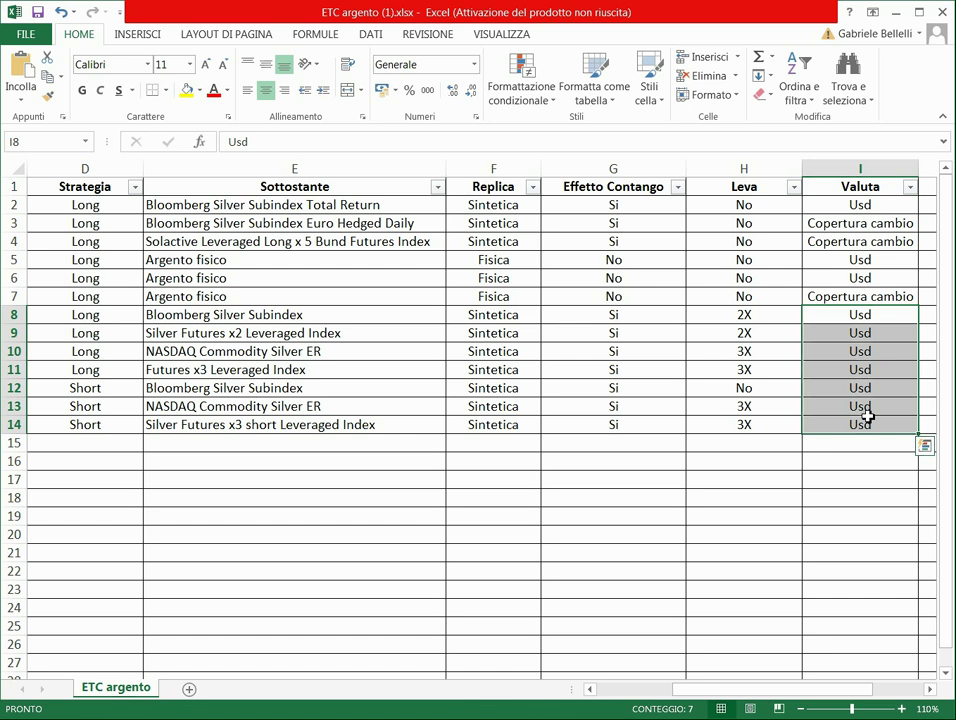
Step: Filter the Strategia column to exclude Short, keeping only the Long products
{"action": "key", "text": "Left"}
{"action": "key", "text": "Left"}
{"action": "key", "text": "Left"}
{"action": "key", "text": "Left"}
{"action": "key", "text": "Left"}
{"action": "key", "text": "Left"}
{"action": "key", "text": "Left"}
{"action": "key", "text": "Left"}
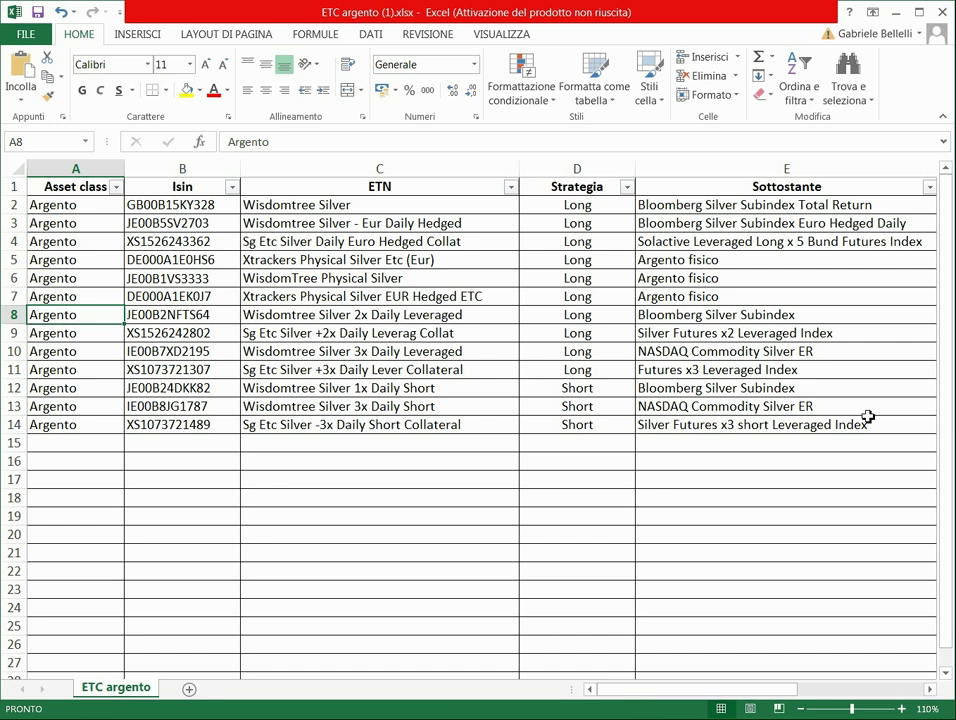
{"action": "left_click", "coordinate": [627, 187]}
{"action": "left_click", "coordinate": [467, 386]}
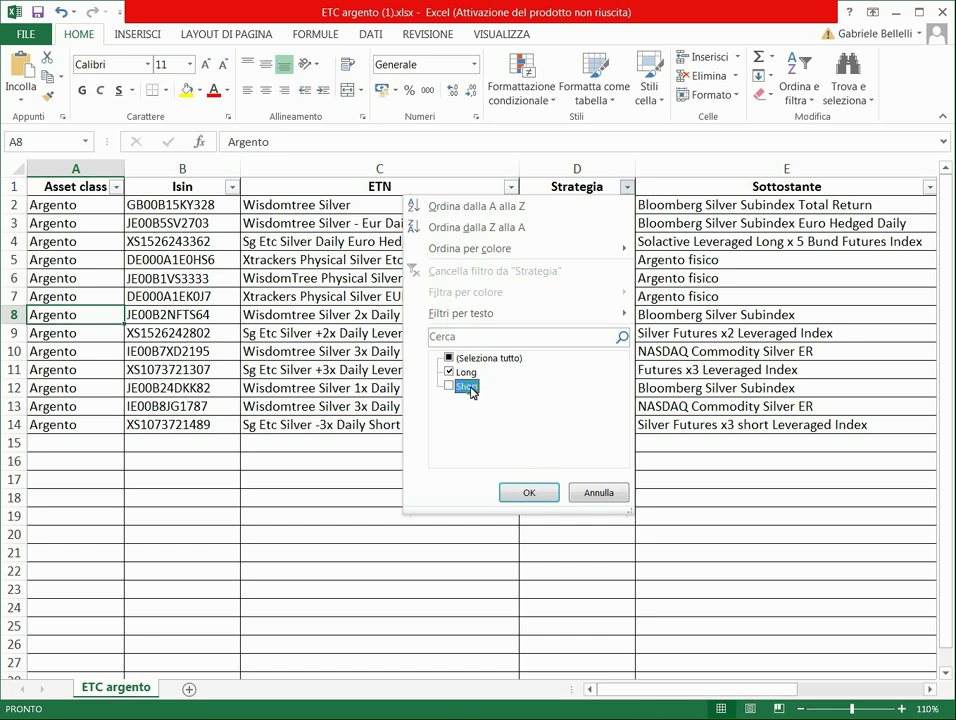
{"action": "left_click", "coordinate": [533, 494]}
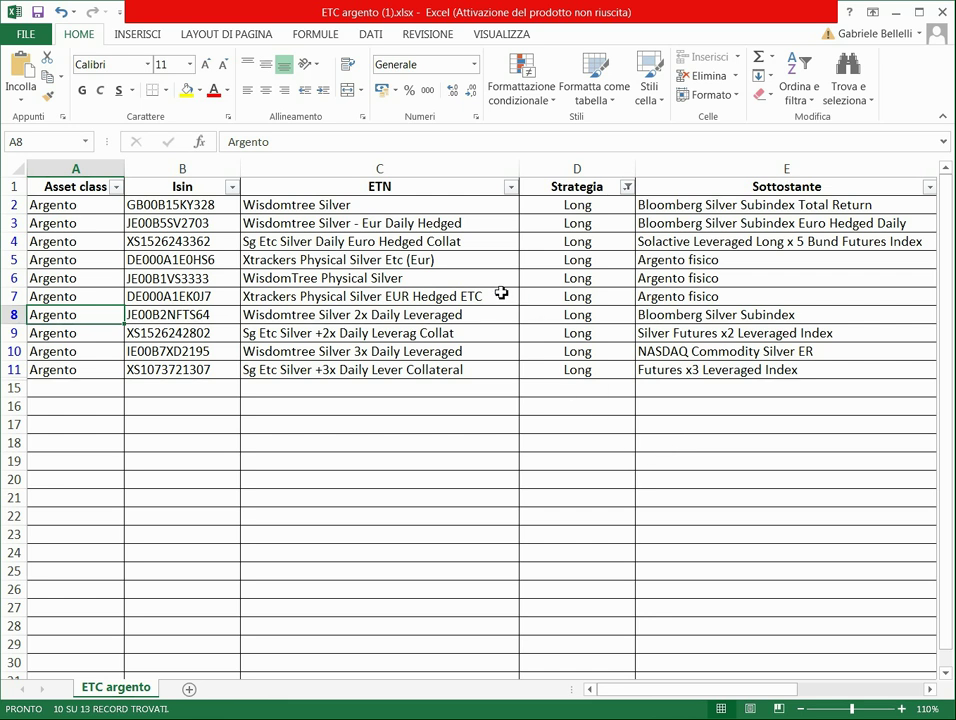
Step: Filter the Leva column to exclude 2X and 3X, keeping only the products marked No
{"action": "key", "text": "Right"}
{"action": "key", "text": "Right"}
{"action": "key", "text": "Right"}
{"action": "key", "text": "Right"}
{"action": "key", "text": "Right"}
{"action": "key", "text": "Right"}
{"action": "key", "text": "Right"}
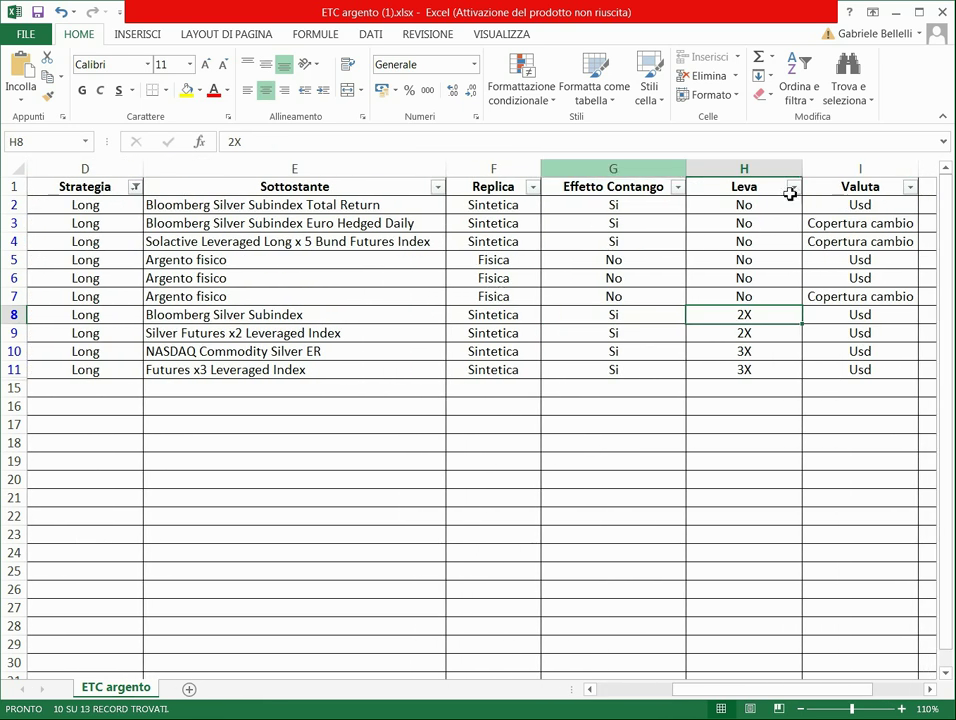
{"action": "left_click", "coordinate": [793, 188]}
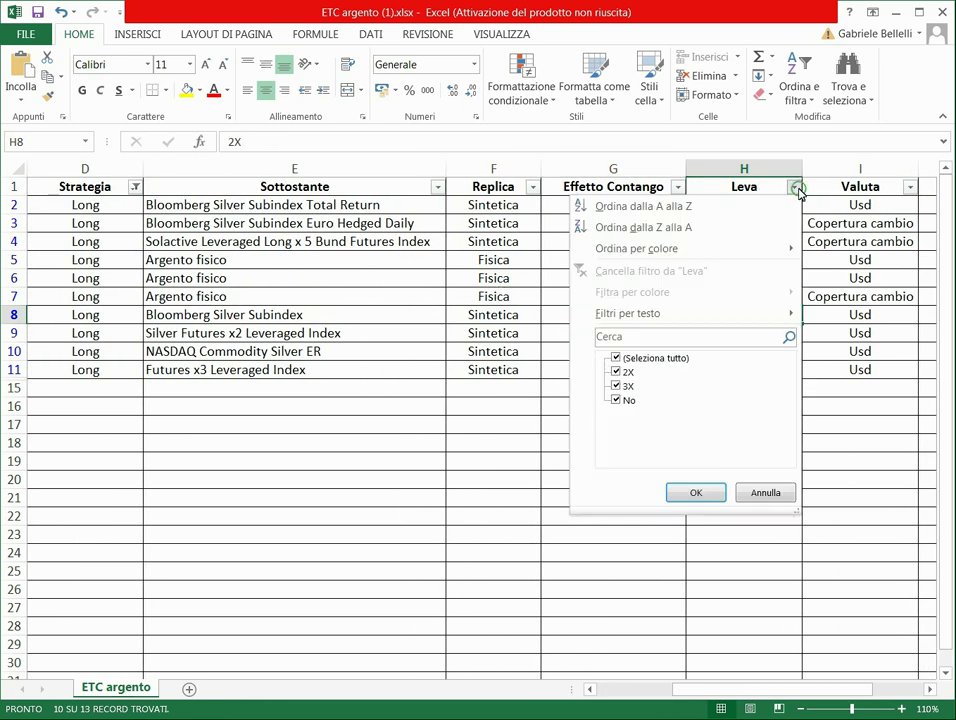
{"action": "left_click", "coordinate": [616, 371]}
{"action": "left_click", "coordinate": [616, 385]}
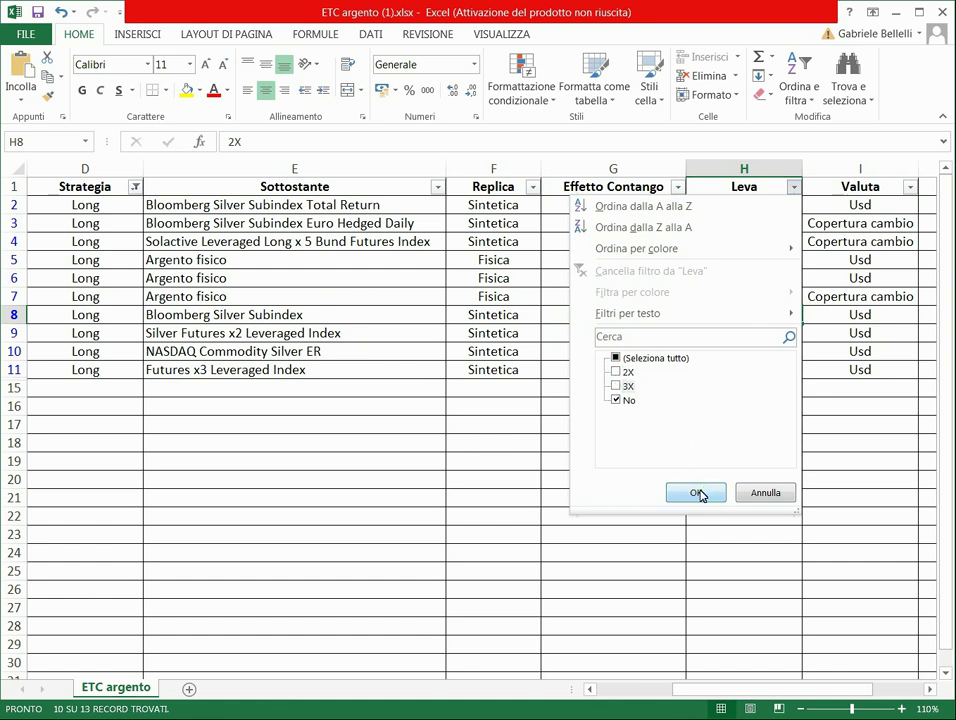
{"action": "left_click", "coordinate": [697, 493]}
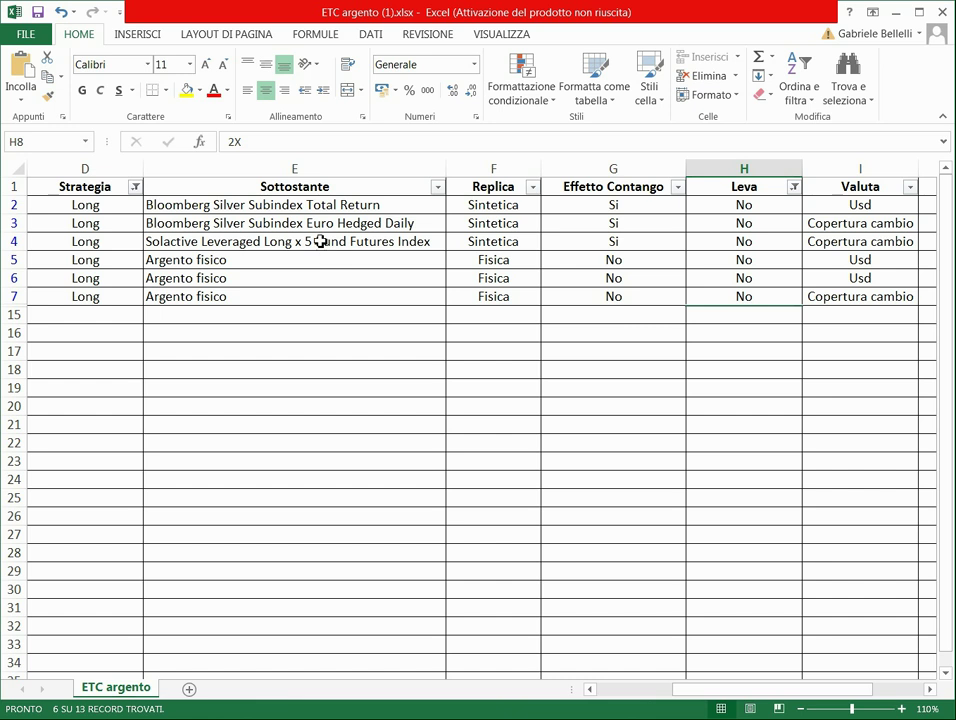
Step: Filter the Effetto Contango column to exclude Si, keeping only the products marked No
{"action": "left_click", "coordinate": [678, 190]}
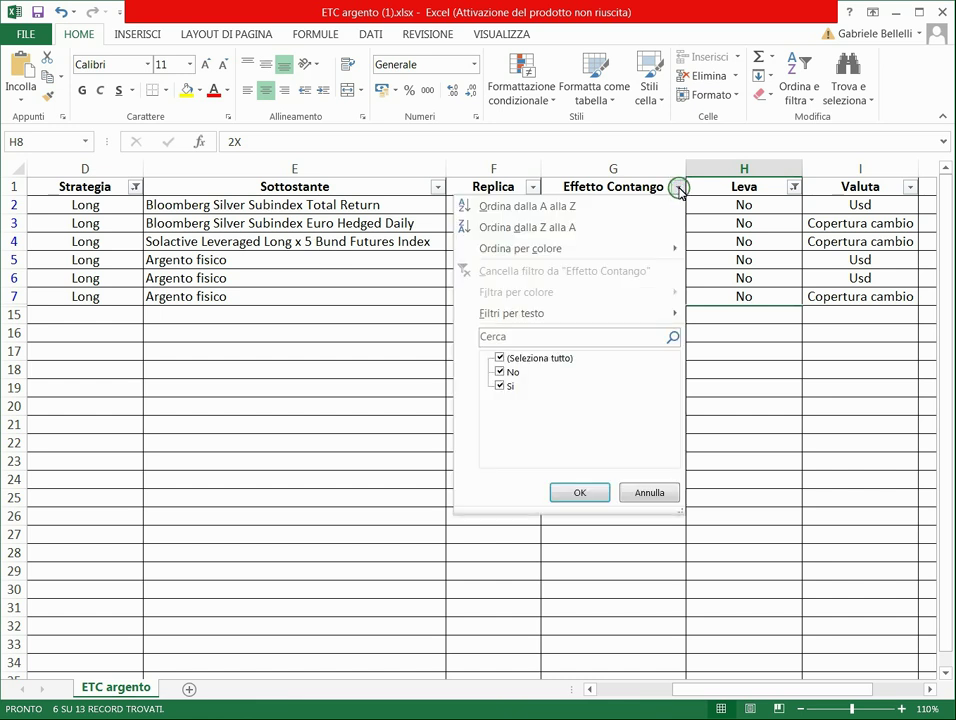
{"action": "left_click", "coordinate": [506, 389]}
{"action": "left_click", "coordinate": [577, 491]}
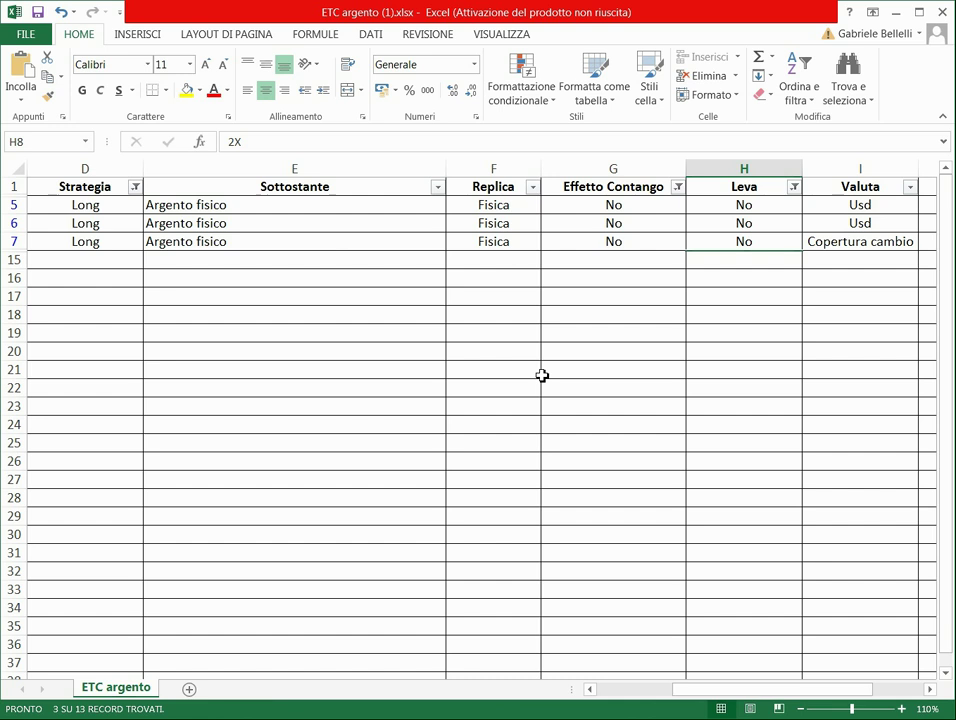
Step: Read the Isin codes and ETN names of the products left by the filters
{"action": "key", "text": "Left"}
{"action": "key", "text": "Left"}
{"action": "key", "text": "Left"}
{"action": "key", "text": "Left"}
{"action": "key", "text": "Left"}
{"action": "key", "text": "Left"}
{"action": "key", "text": "Left"}
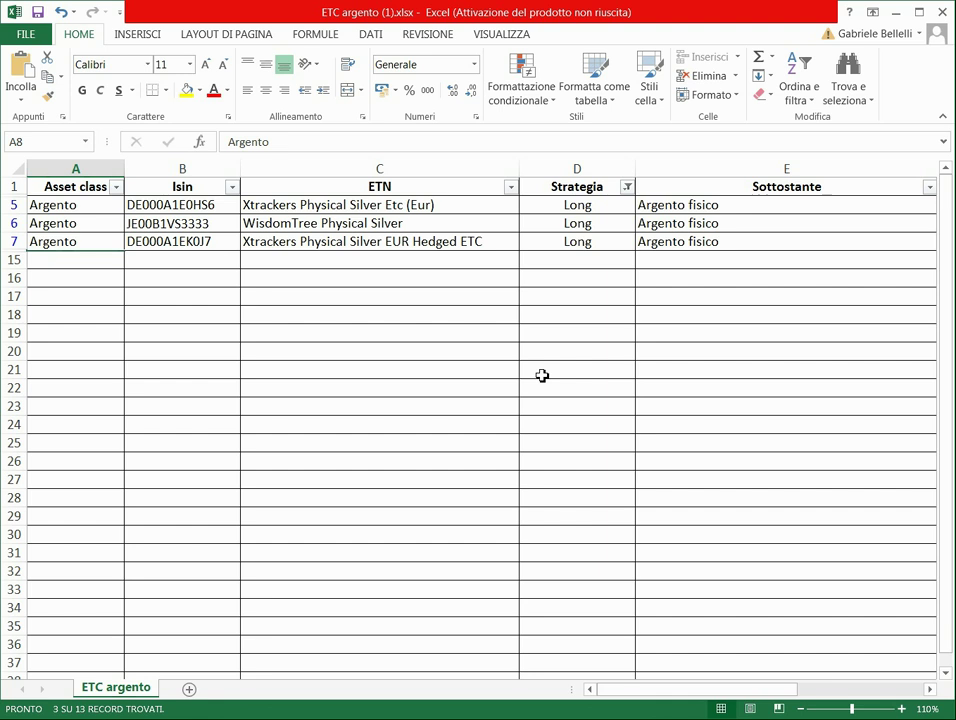
Step: Check the filtered products across their columns, then compare their entries in the Valuta column row by row
{"action": "key", "text": "Up"}
{"action": "key", "text": "Up"}
{"action": "key", "text": "Up"}
{"action": "key", "text": "Right"}
{"action": "key", "text": "Right"}
{"action": "key", "text": "Right"}
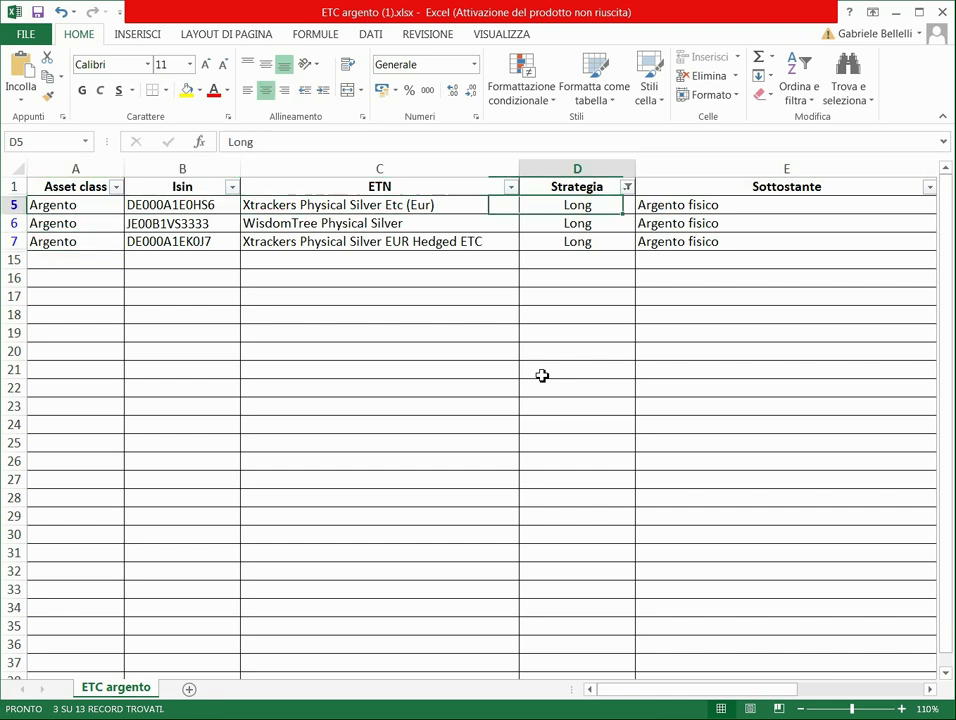
{"action": "key", "text": "Right"}
{"action": "key", "text": "Right"}
{"action": "key", "text": "Right"}
{"action": "key", "text": "Right"}
{"action": "key", "text": "Right"}
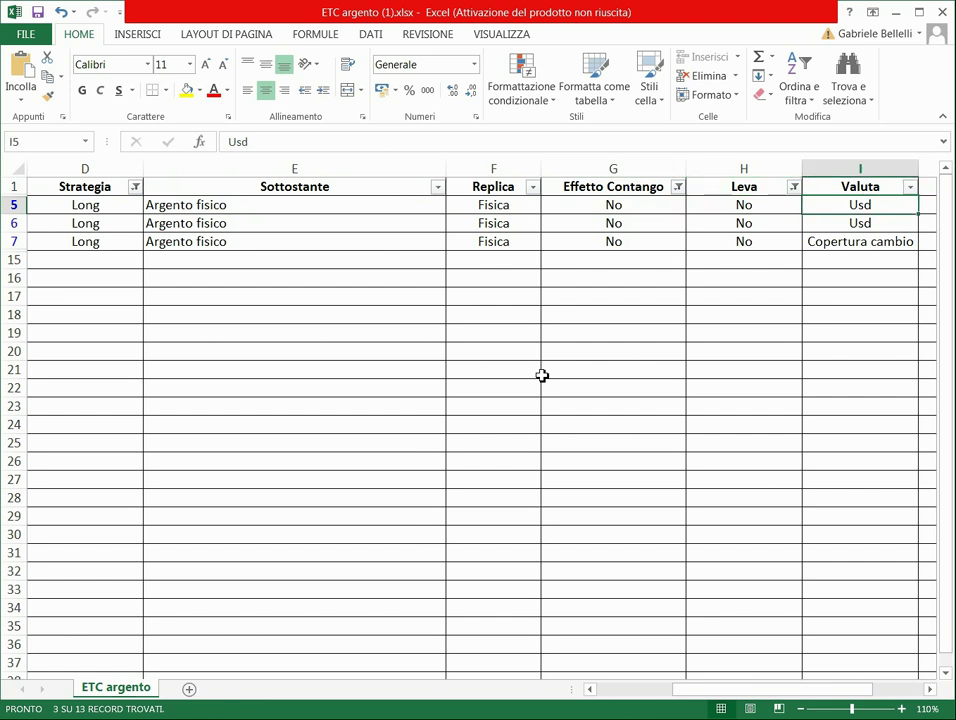
{"action": "key", "text": "Down"}
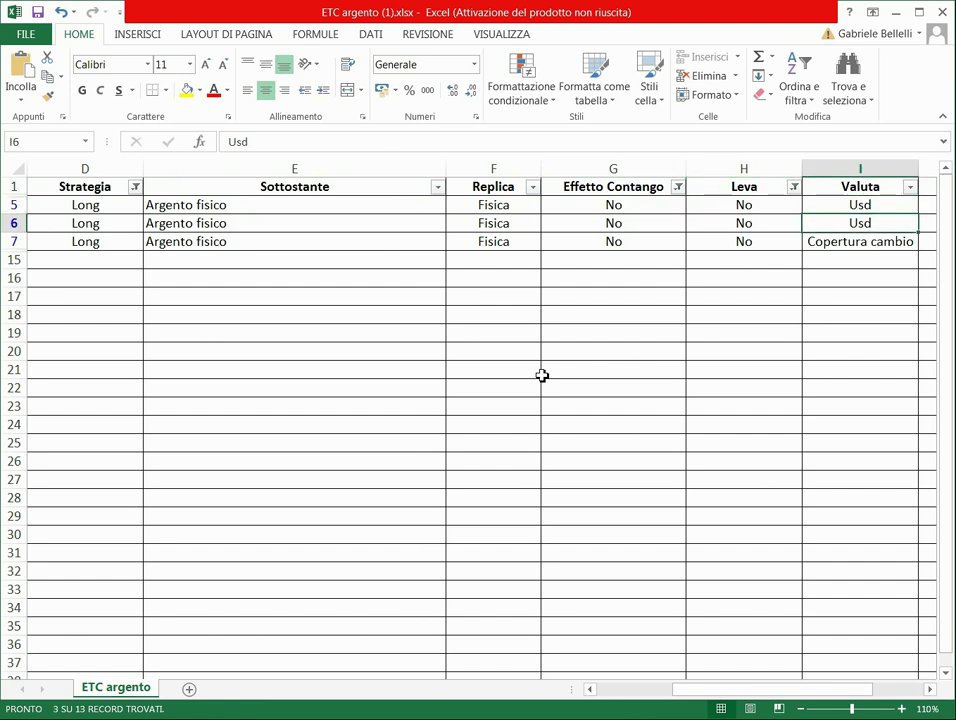
{"action": "key", "text": "Down"}
Step: Compare the Xtrackers Physical Silver Etc (Eur) and WisdomTree Physical Silver entries in the ETN column
{"action": "key", "text": "Left"}
{"action": "key", "text": "Left"}
{"action": "key", "text": "Left"}
{"action": "key", "text": "Left"}
{"action": "key", "text": "Left"}
{"action": "key", "text": "Left"}
{"action": "key", "text": "Left"}
{"action": "key", "text": "Left"}
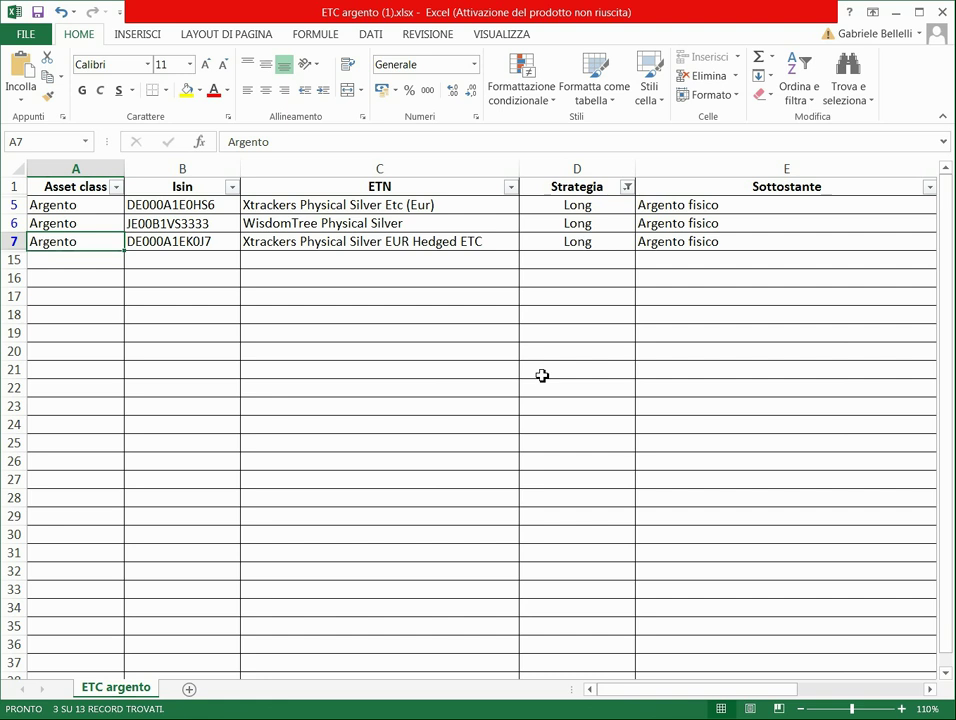
{"action": "key", "text": "Up"}
{"action": "key", "text": "Right"}
{"action": "key", "text": "Right"}
{"action": "key", "text": "Up"}
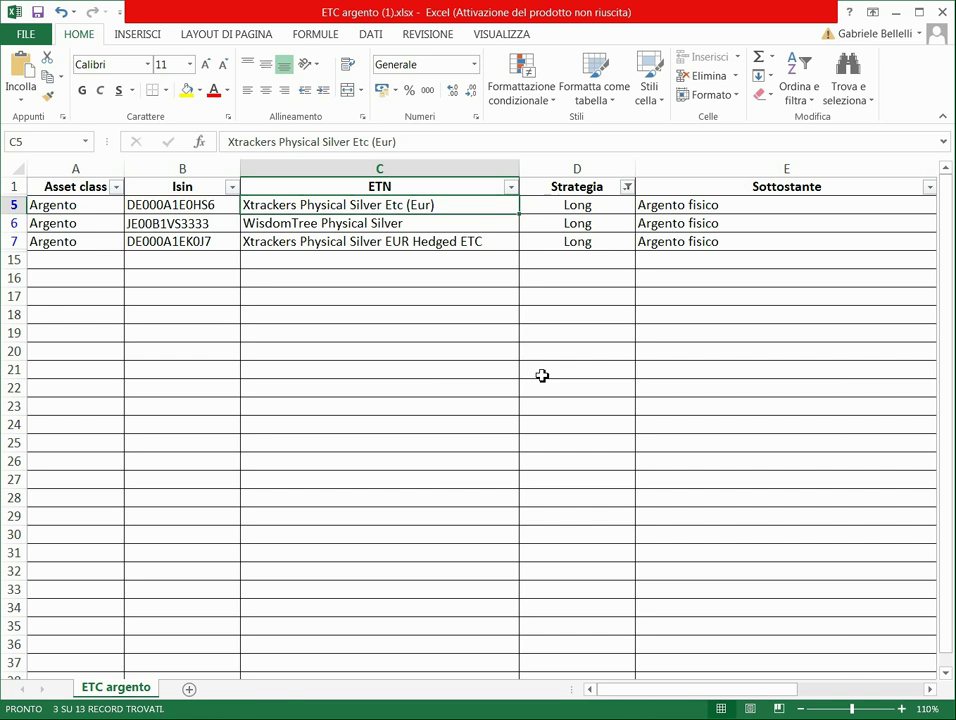
{"action": "key", "text": "Down"}
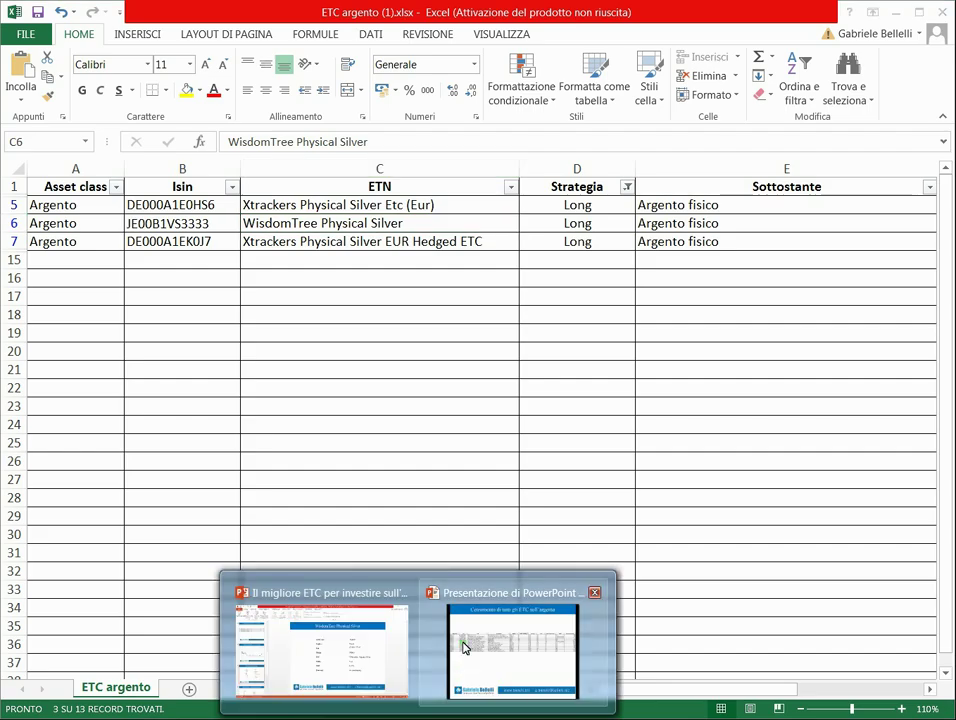
Step: Switch to the PowerPoint slide show and advance to the slide "Selezione del migliore ETC sull'argento"
{"action": "left_click", "coordinate": [461, 640]}
{"action": "key", "text": "Right"}
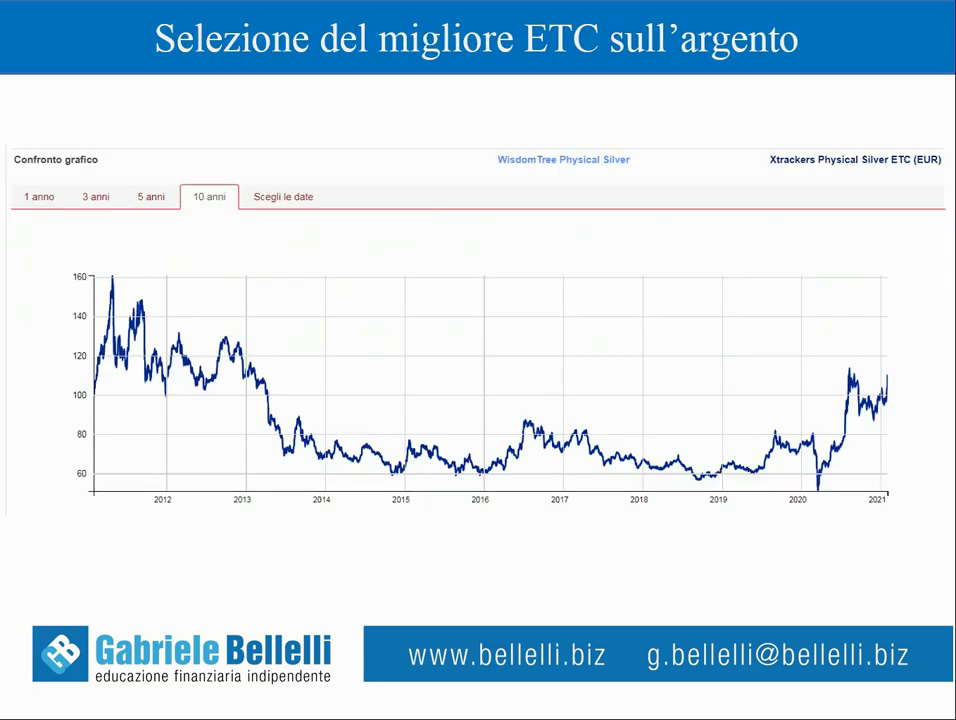